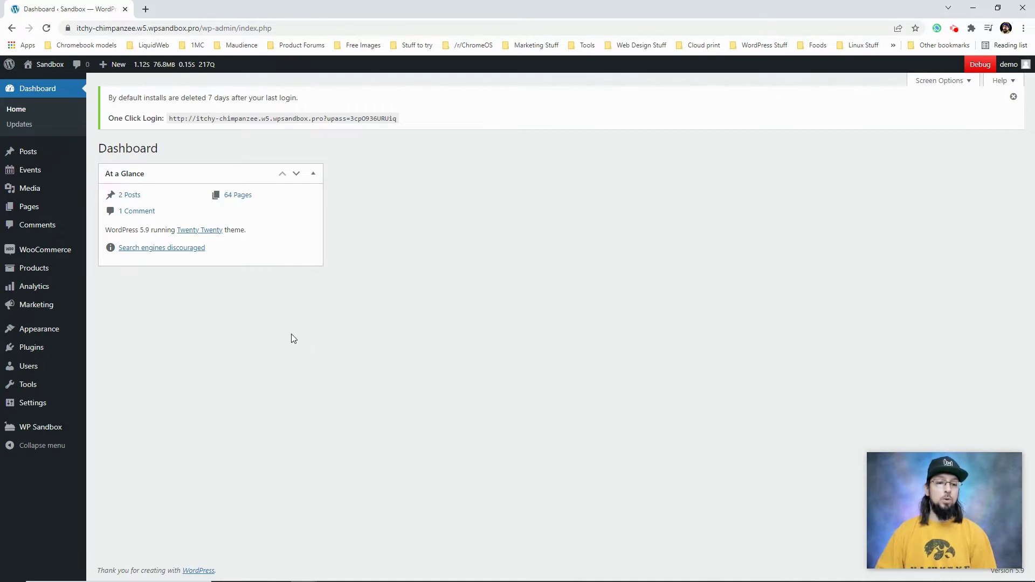
Step: Search the plugin directory for 'The Events Calendar', then install and activate it
mouse_move(31, 355)
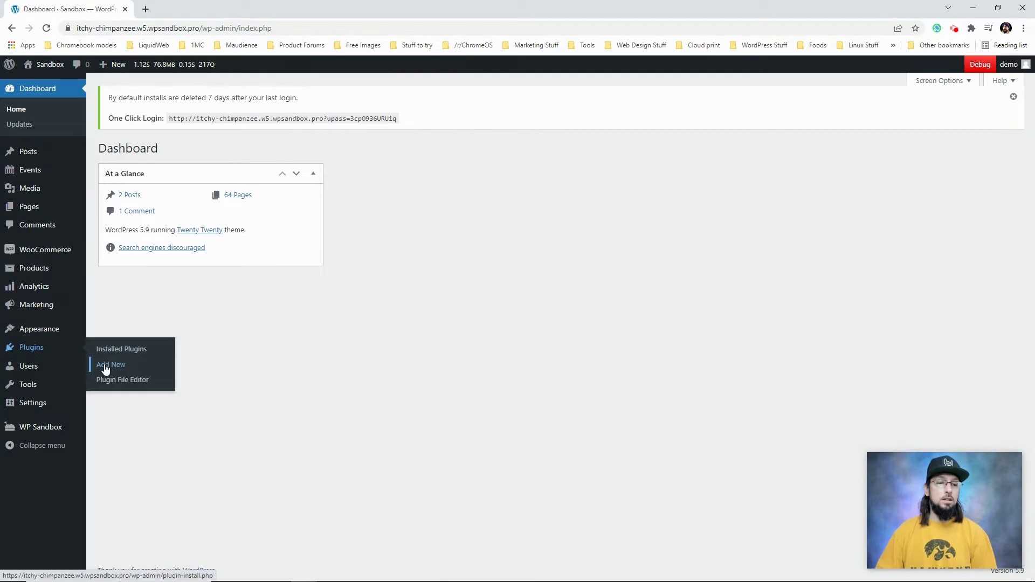
click(105, 366)
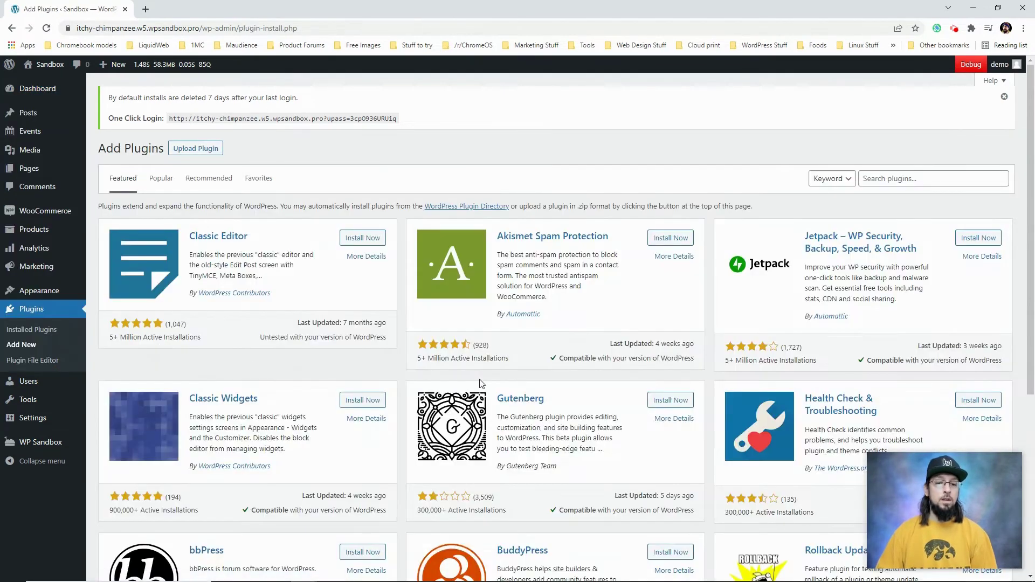
scroll(534, 316, down, 3)
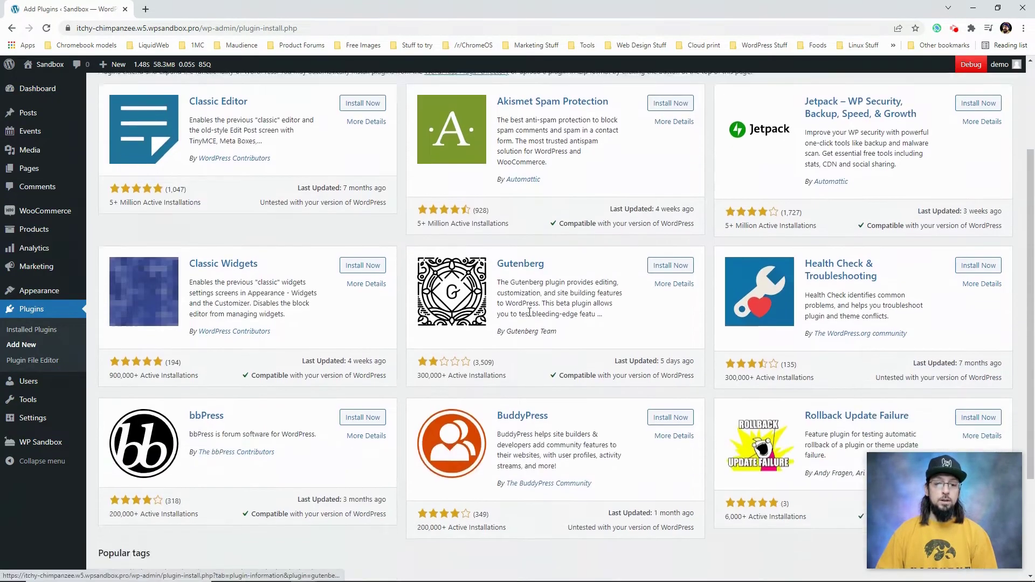
scroll(528, 311, up, 3)
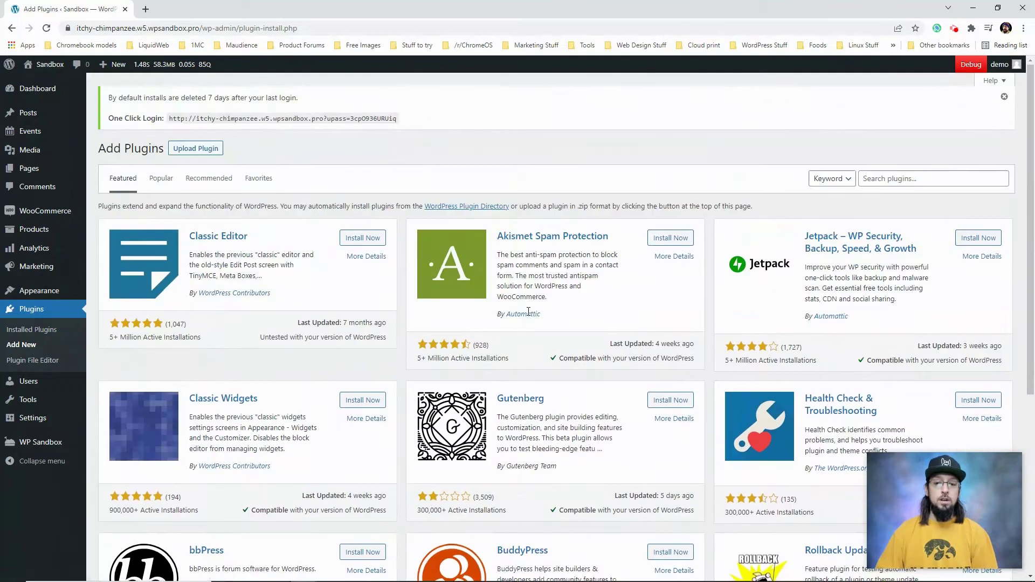
click(899, 182)
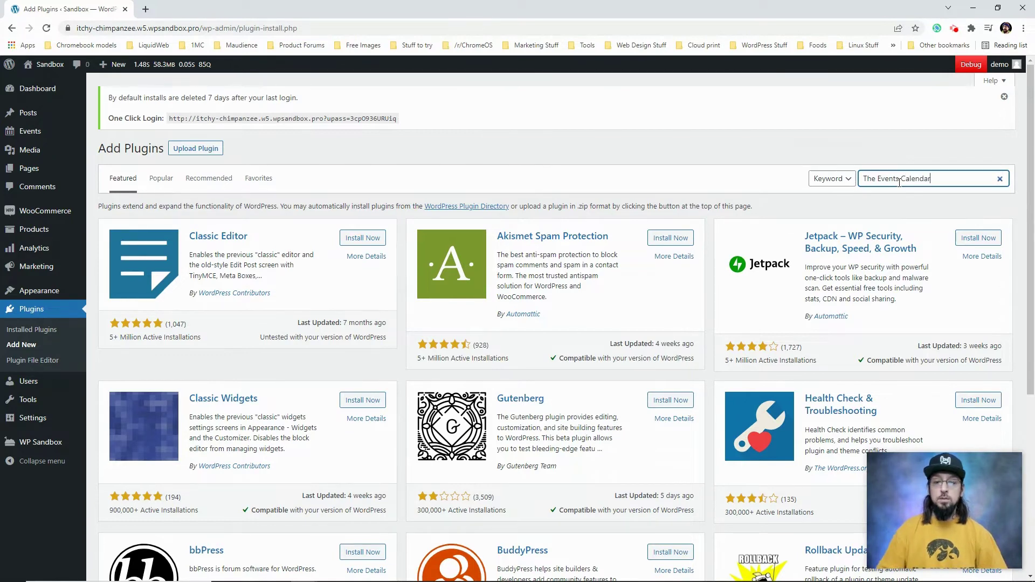
text(The Events Calendar)
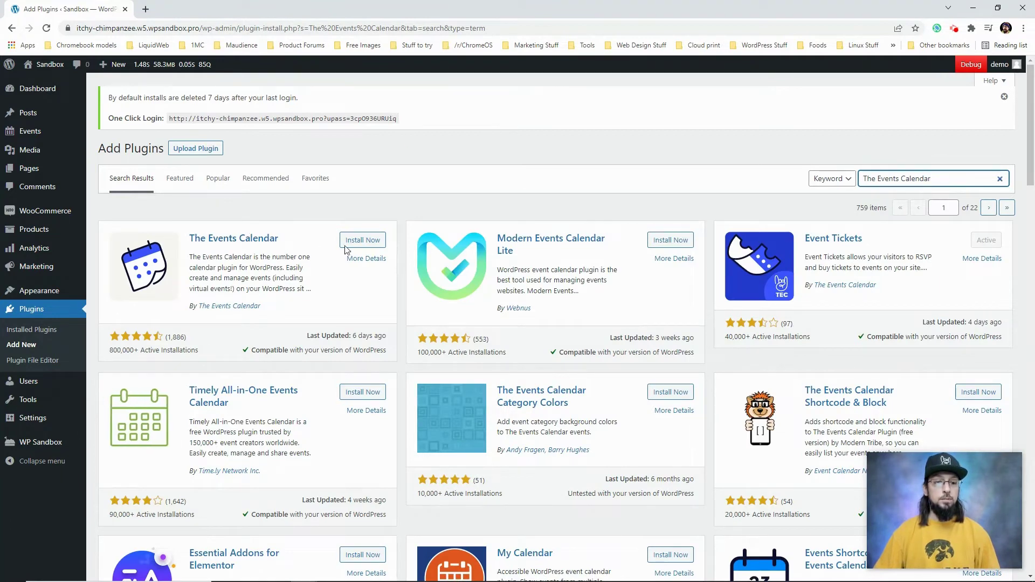
click(364, 244)
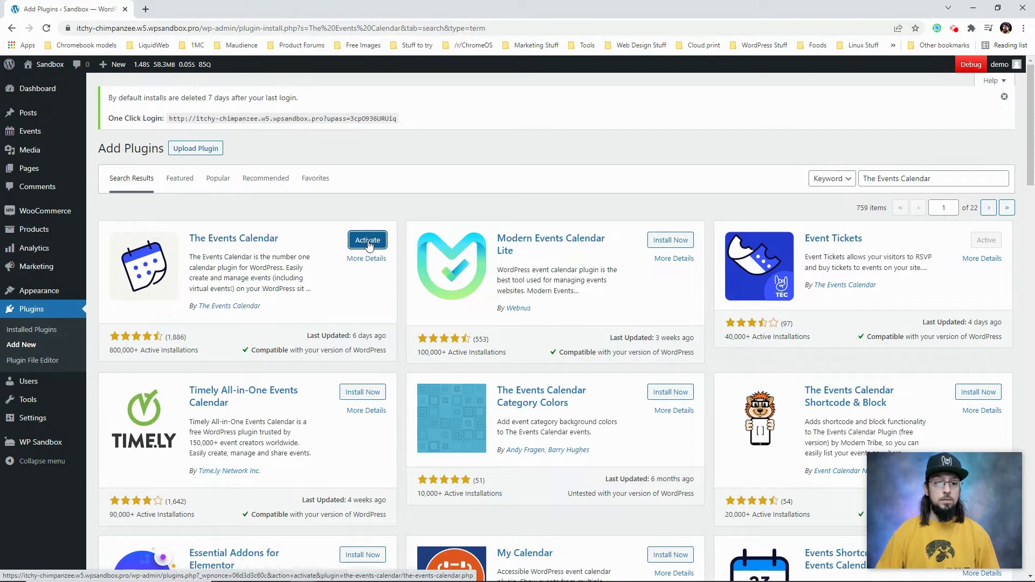
click(367, 241)
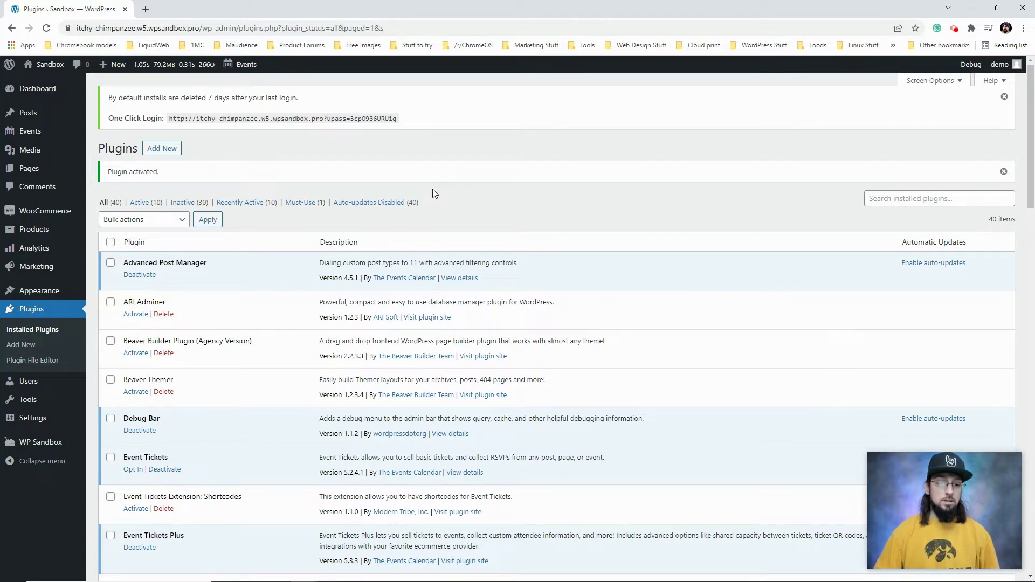
Step: Deactivate Event Tickets, skipping the feedback, then delete it along with its data
click(164, 471)
click(621, 302)
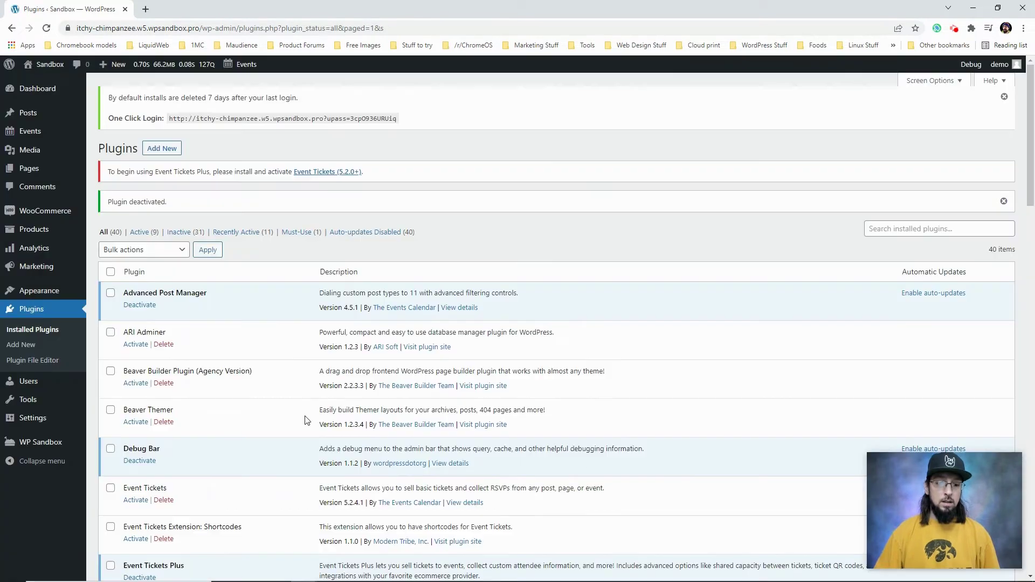
click(173, 501)
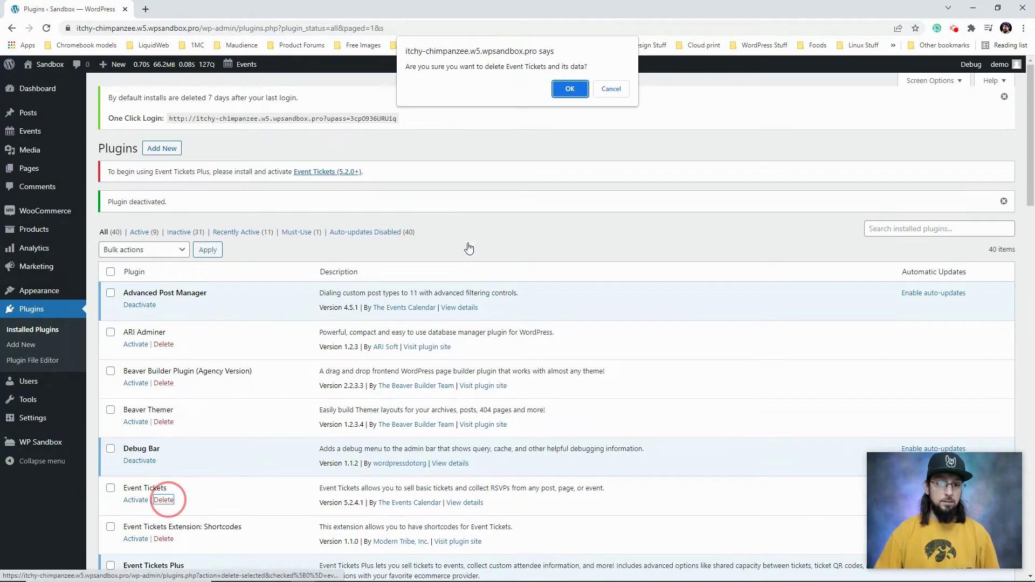
click(570, 89)
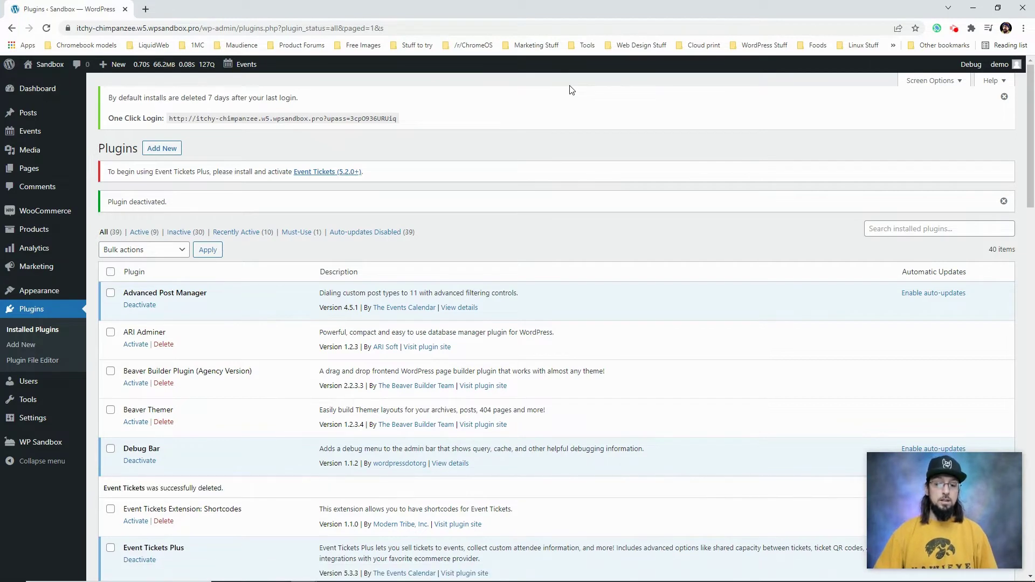
Step: Load theeventscalendar.com in a new tab and log in with the saved account credentials
click(146, 9)
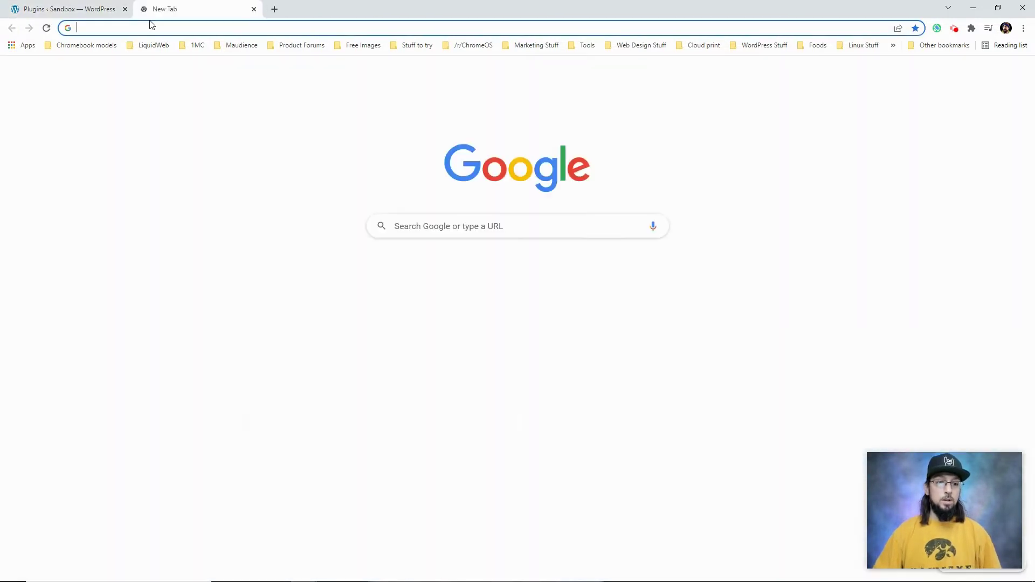
text(theevents)
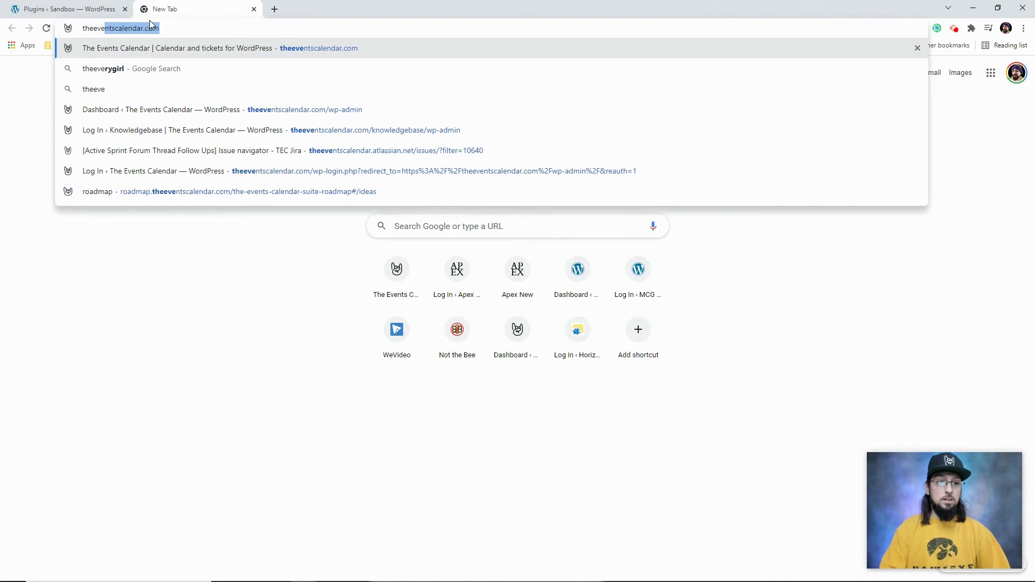
text(calendar.com)
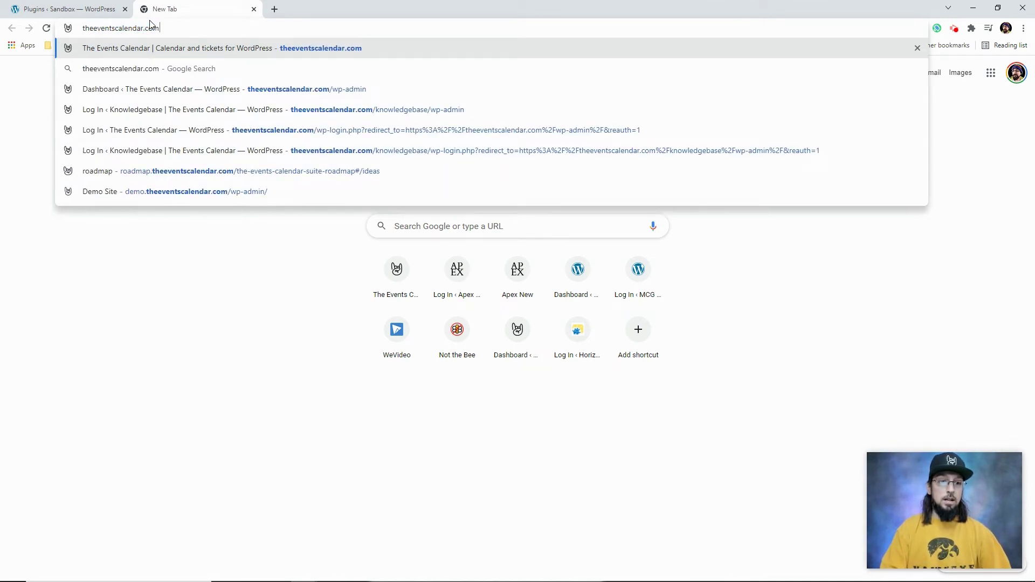
key(Return)
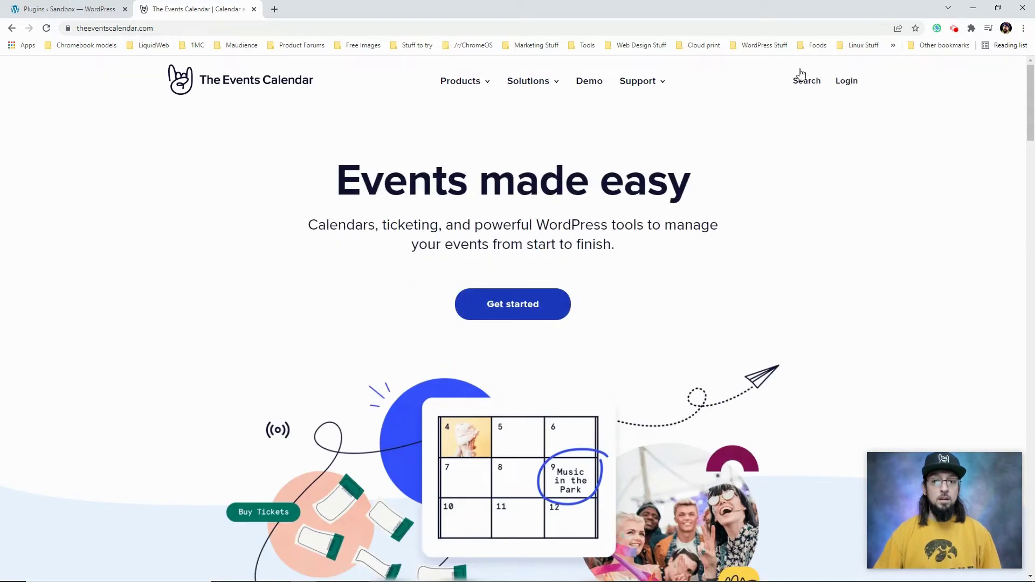
click(846, 82)
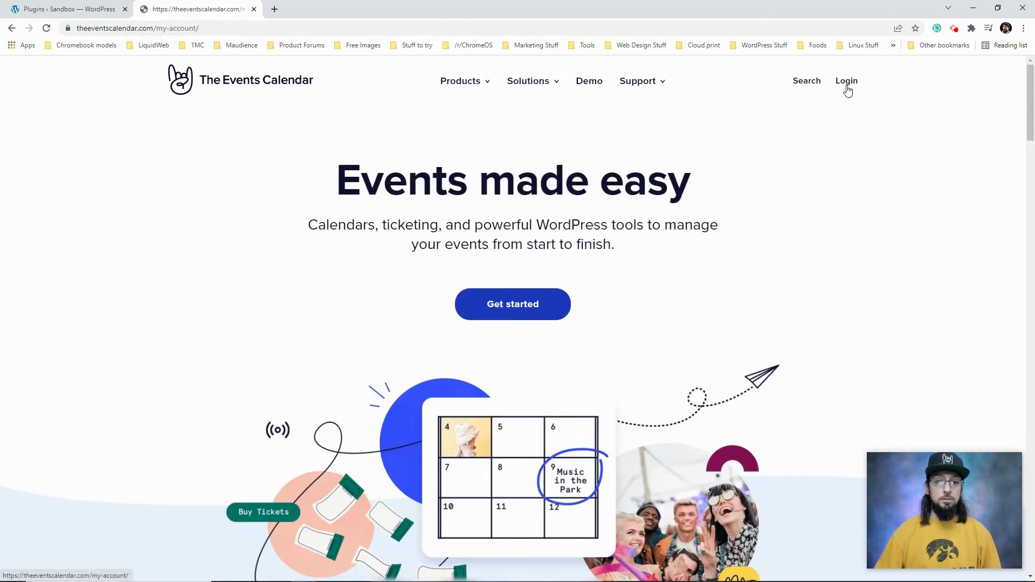
click(372, 268)
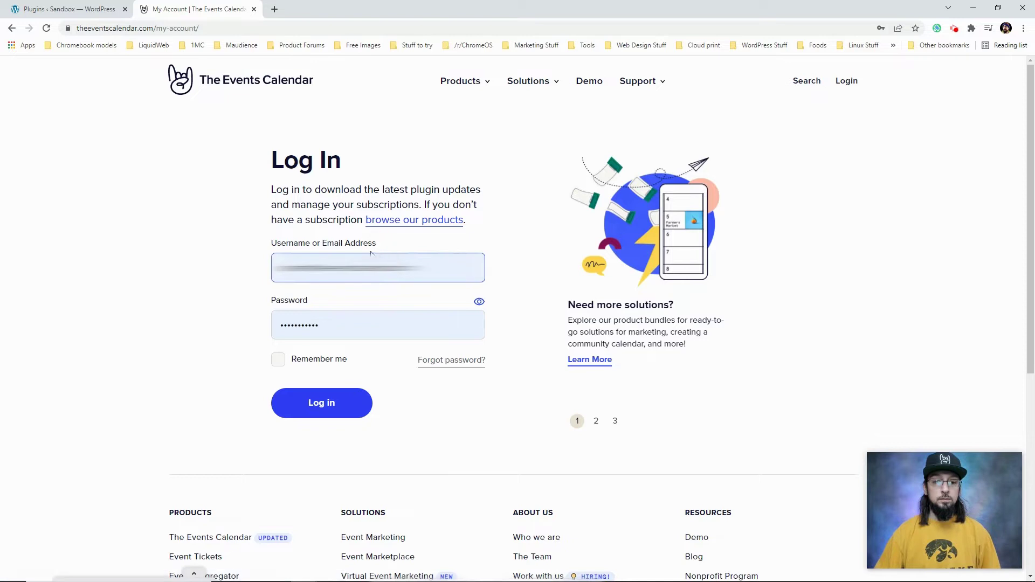
click(323, 409)
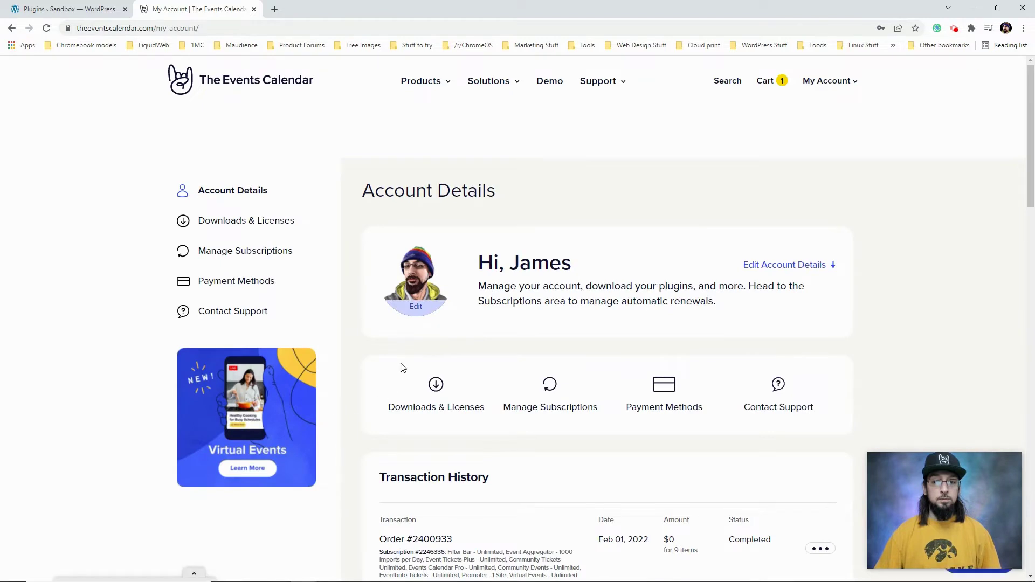
Step: Download the Event Tickets 5.2.4.1 zip into Documents\plugin-install and return to the WordPress tab
mouse_move(838, 85)
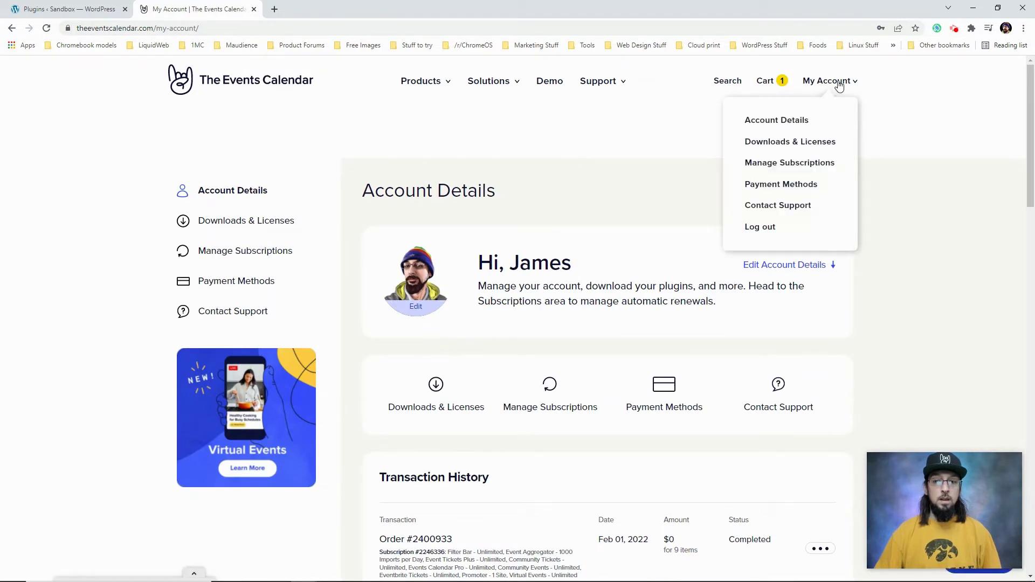
click(776, 143)
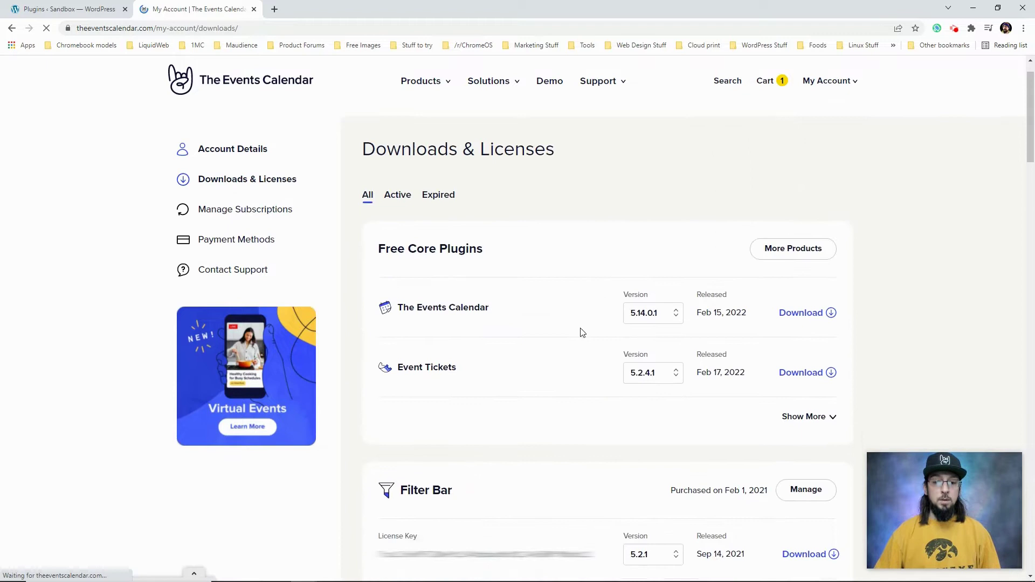
click(797, 360)
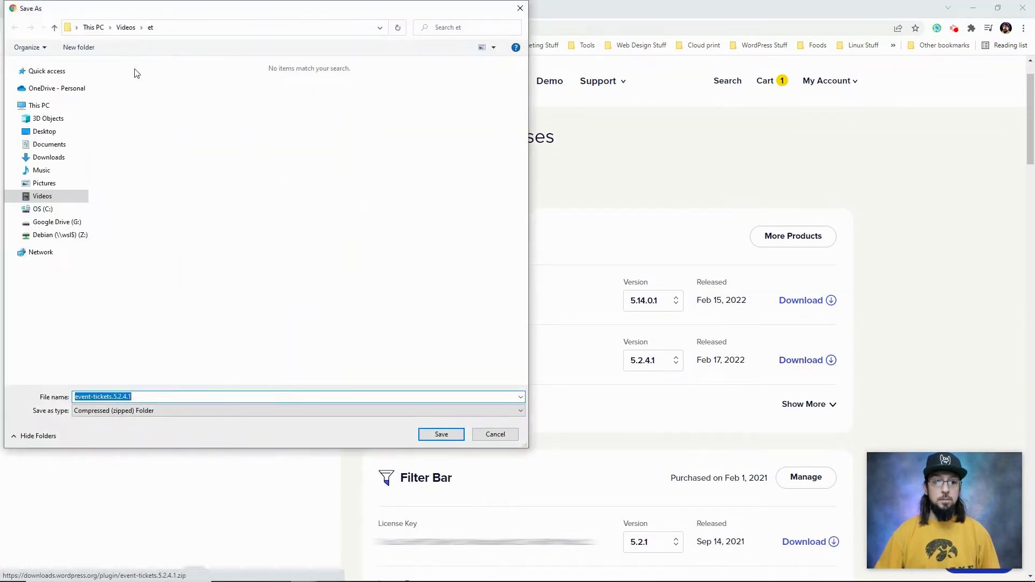
click(51, 145)
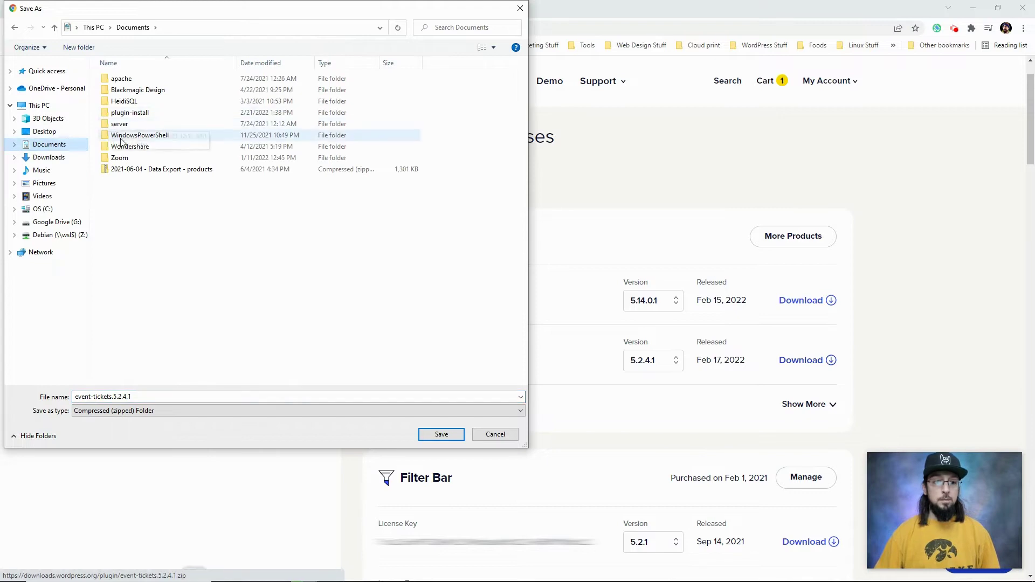
double_click(129, 113)
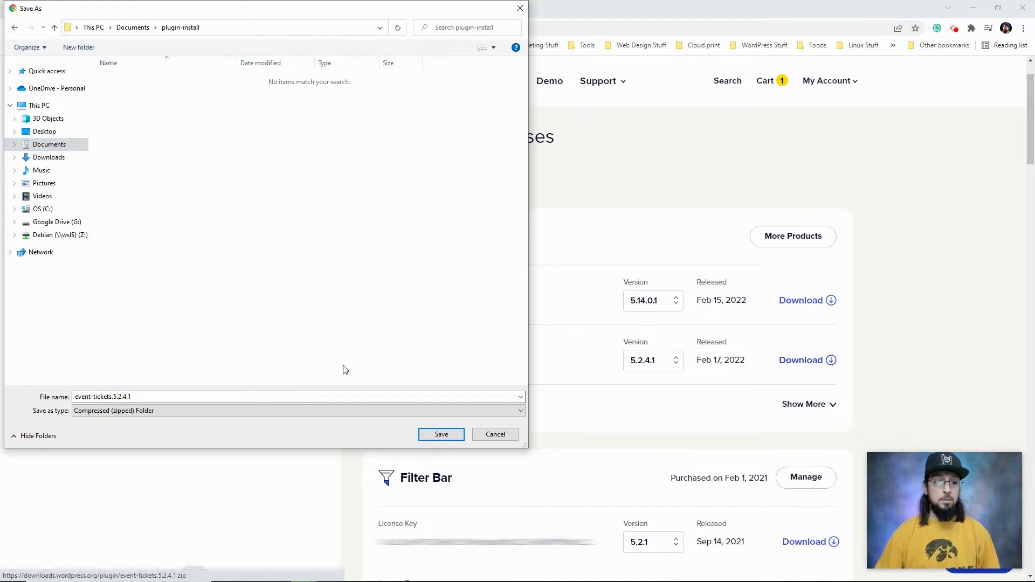
click(441, 434)
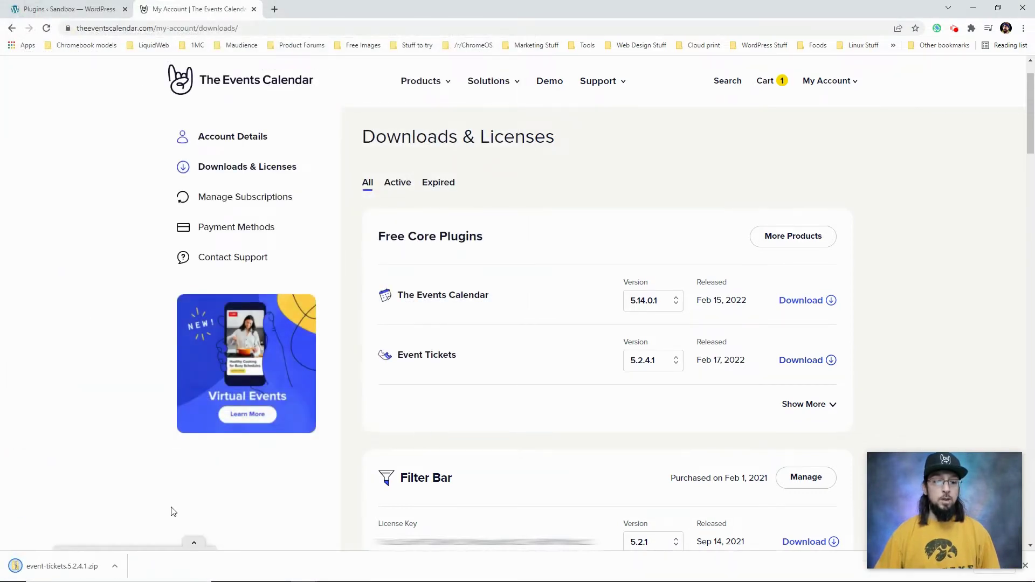
click(78, 12)
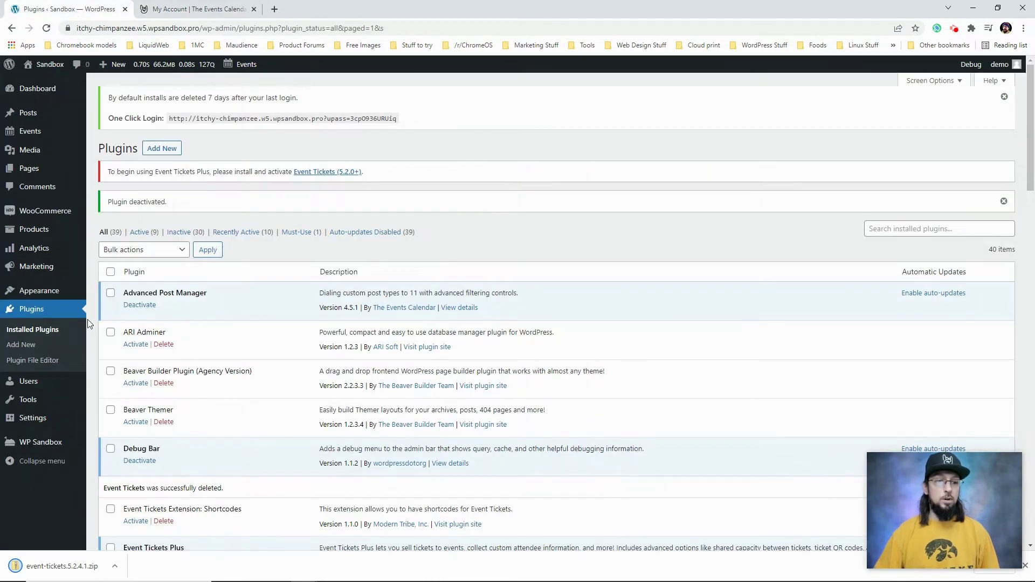
Step: Upload event-tickets.5.2.4.1.zip from Documents\plugin-install as a plugin and install it
click(24, 345)
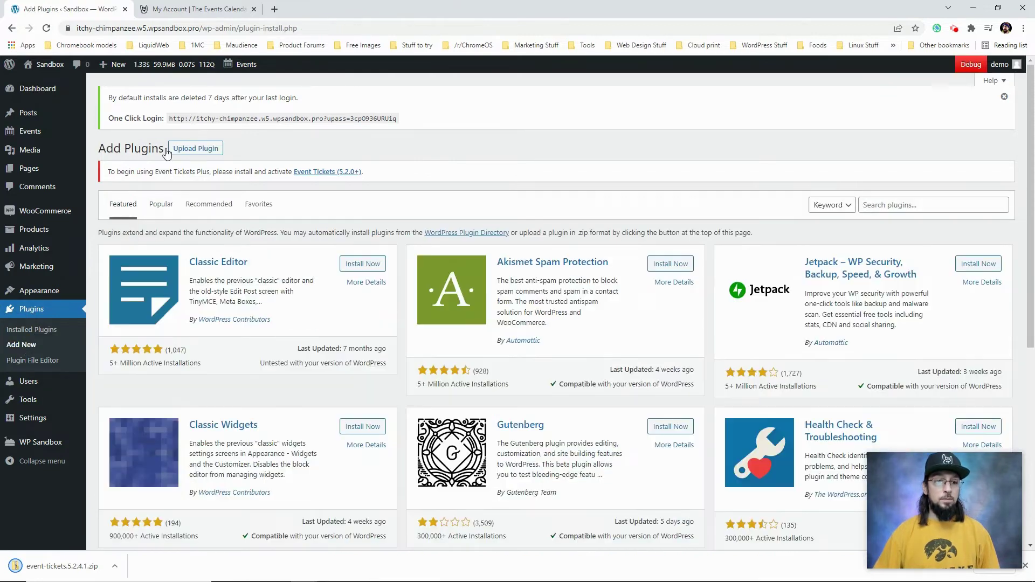
click(197, 151)
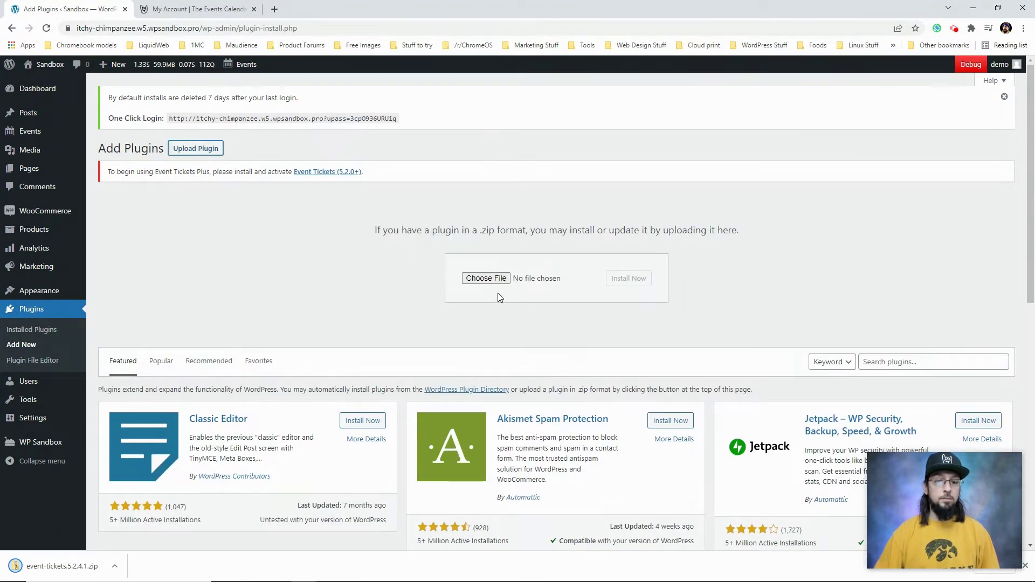
click(485, 278)
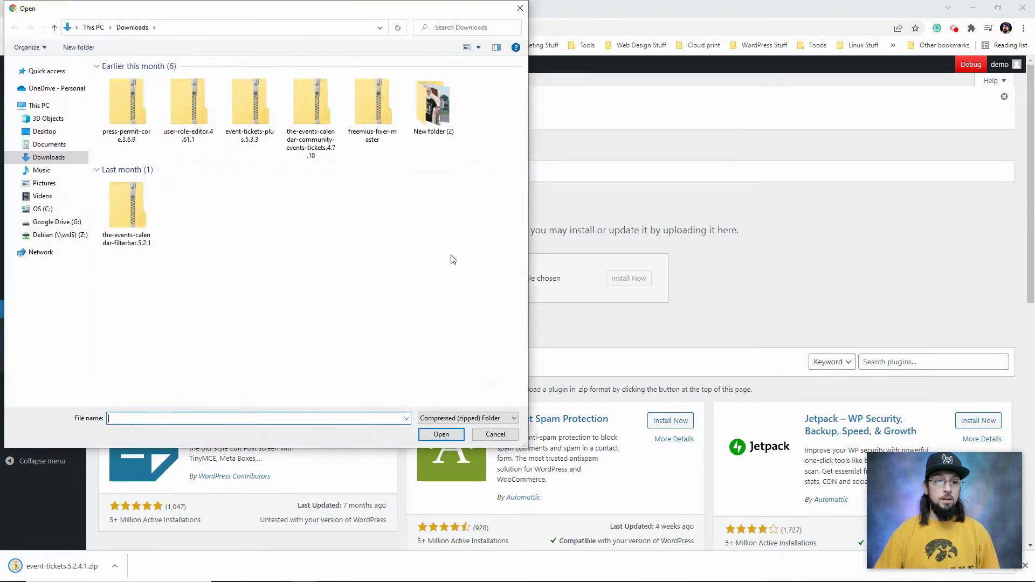
click(51, 144)
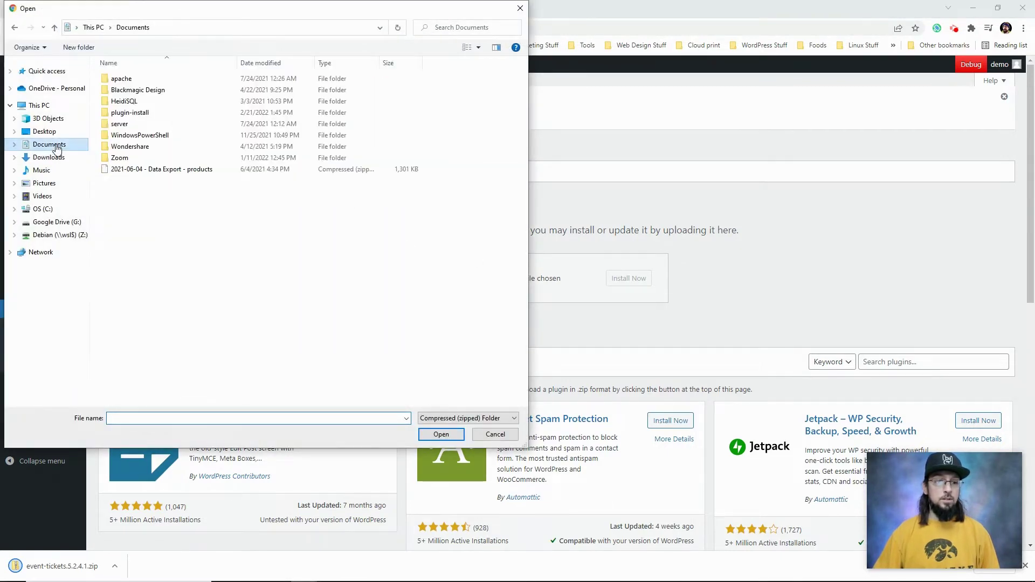
double_click(124, 112)
click(139, 86)
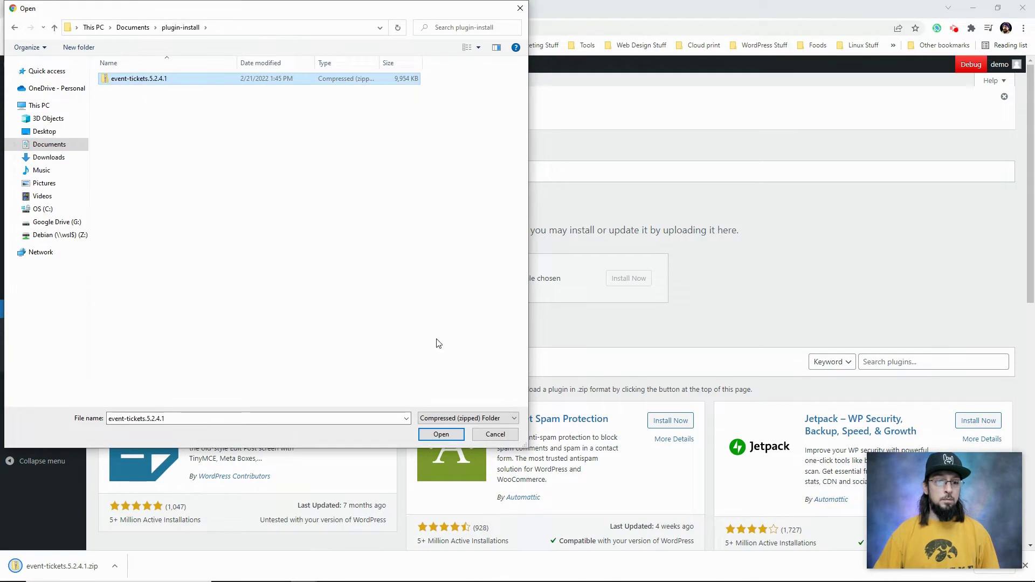
click(440, 434)
click(629, 279)
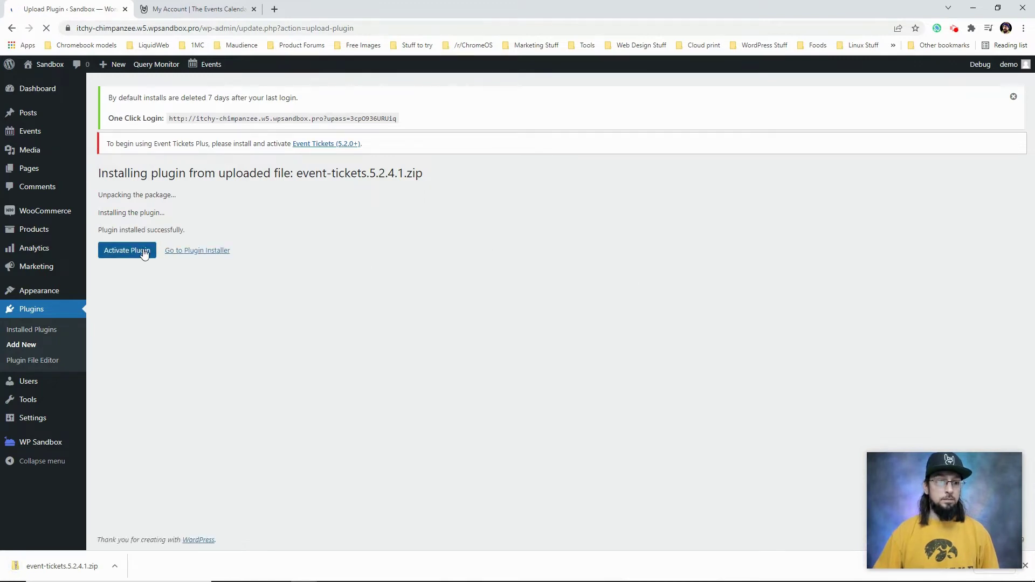
Step: Activate the freshly installed Event Tickets 5.2.4.1 plugin from the installation results page
click(130, 253)
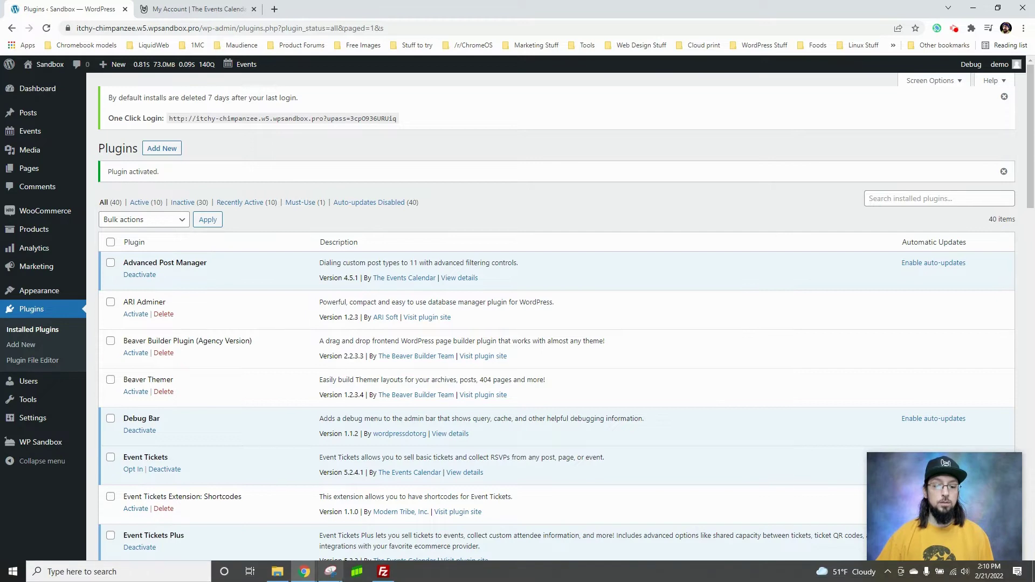
Step: Extract event-tickets.5.2.4.1.zip into its suggested folder in plugin-install, then switch to FileZilla
click(277, 571)
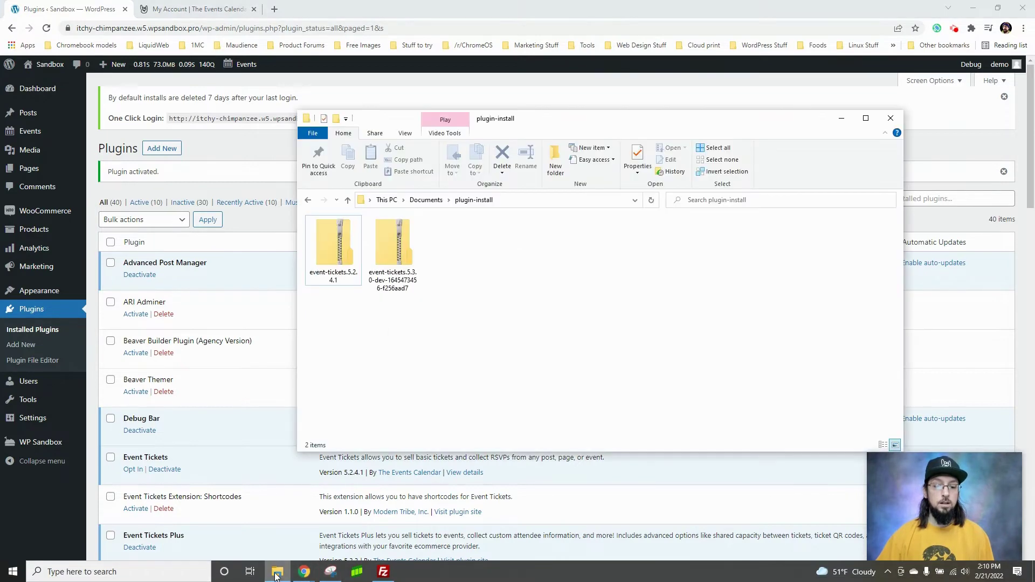
right_click(340, 247)
click(374, 306)
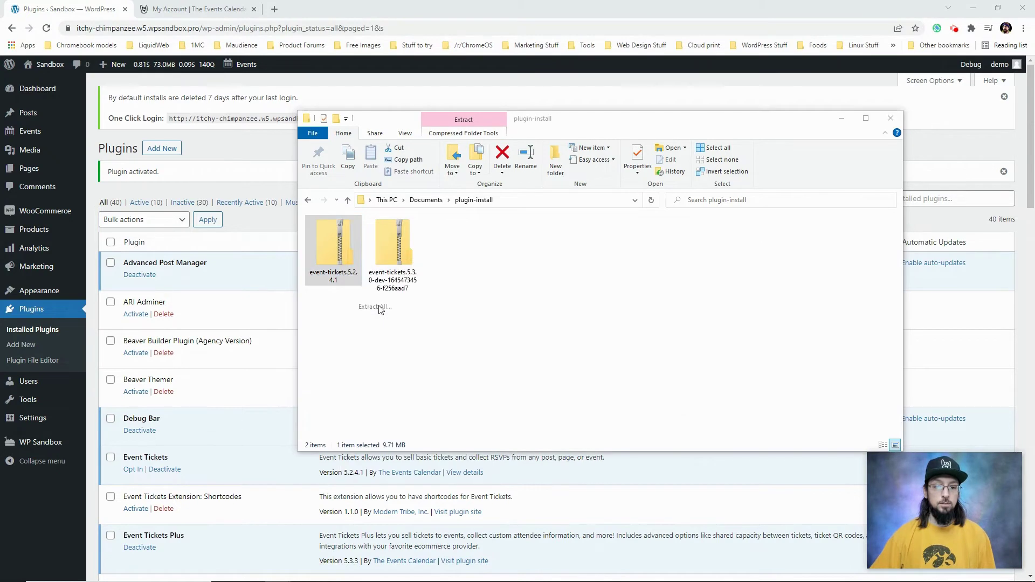
click(611, 399)
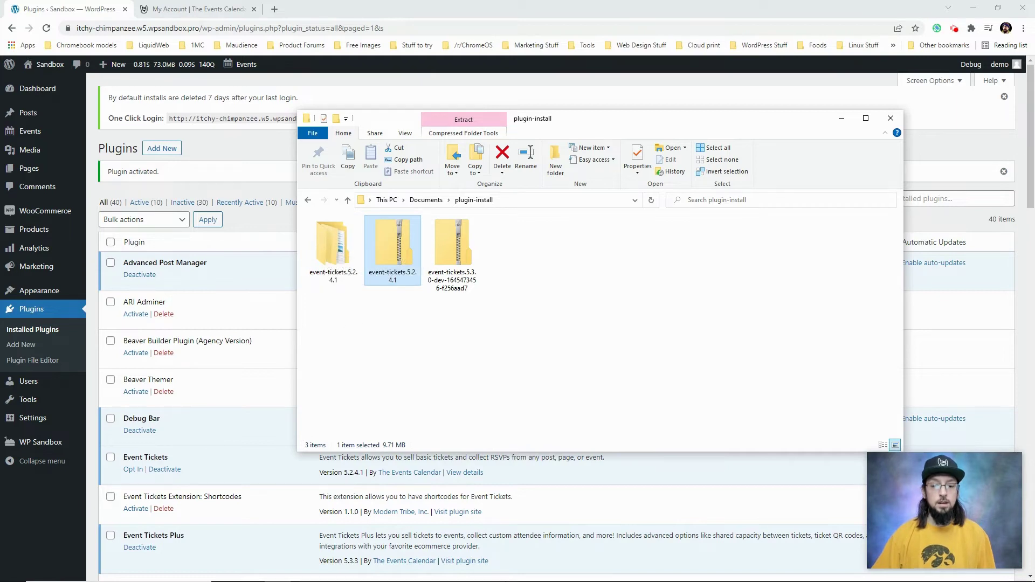
click(384, 571)
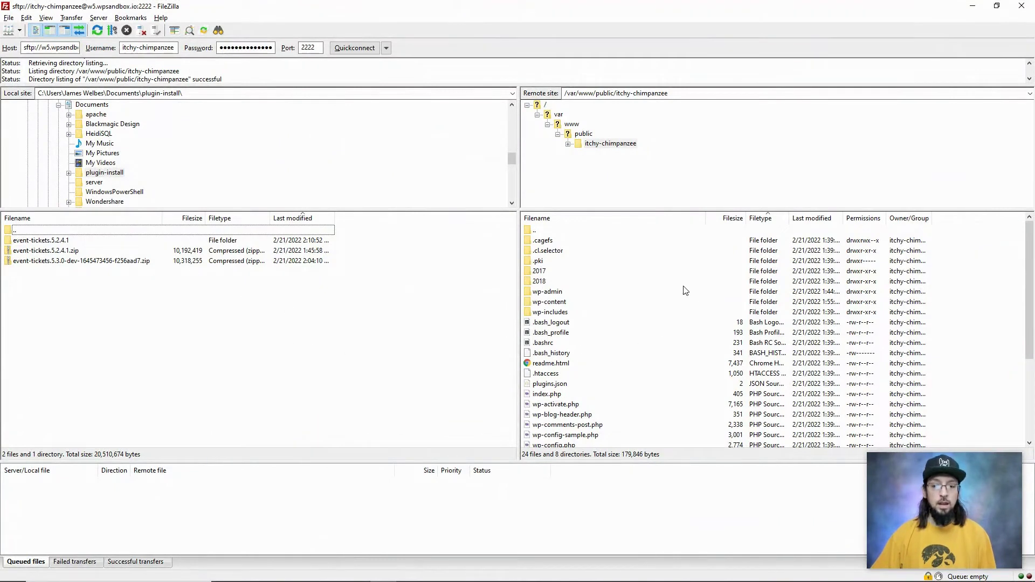
Step: Upload the local event-tickets.5.2.4.1 folder to the server's wp-content/plugins directory
double_click(551, 305)
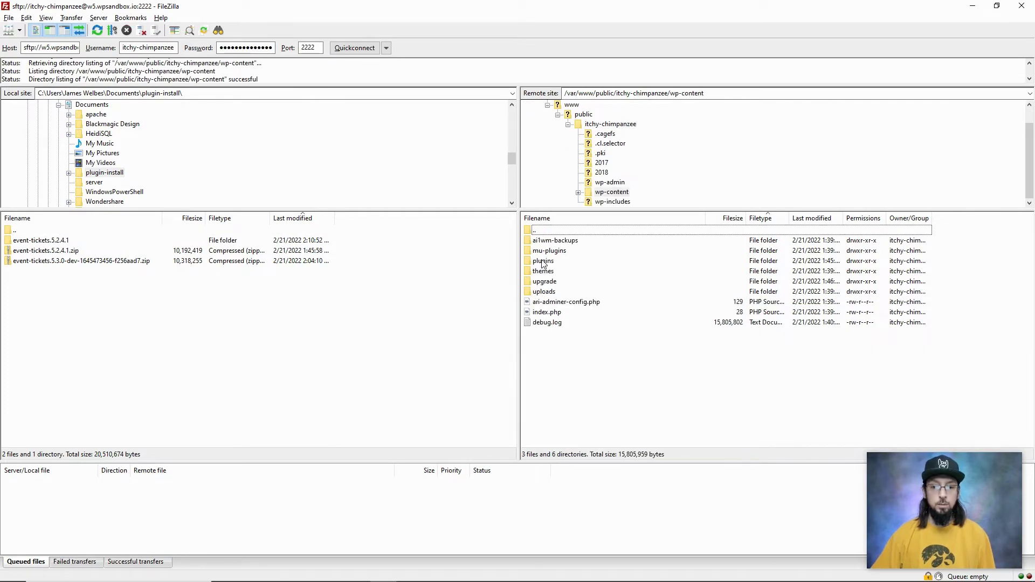
double_click(543, 262)
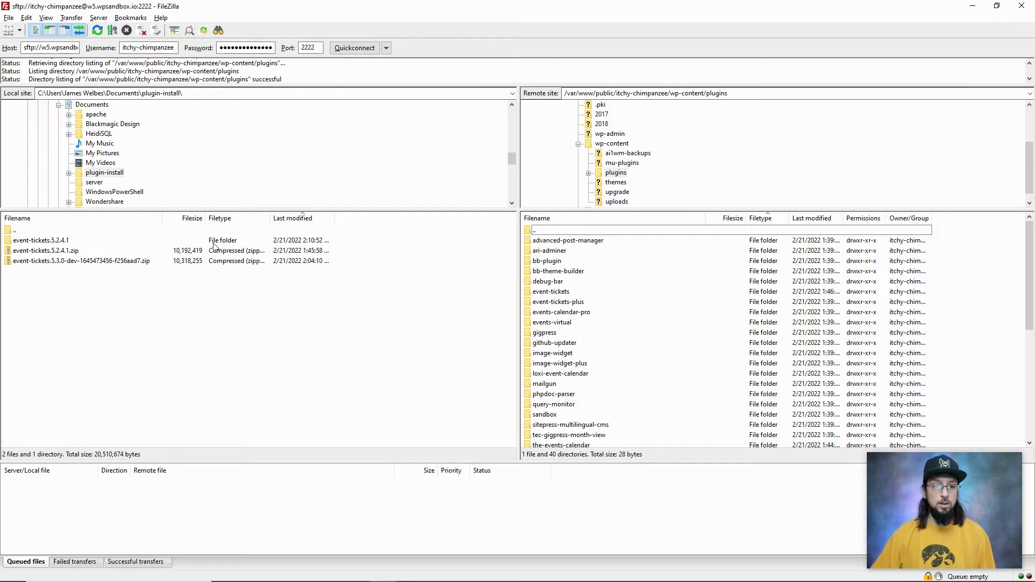
right_click(33, 244)
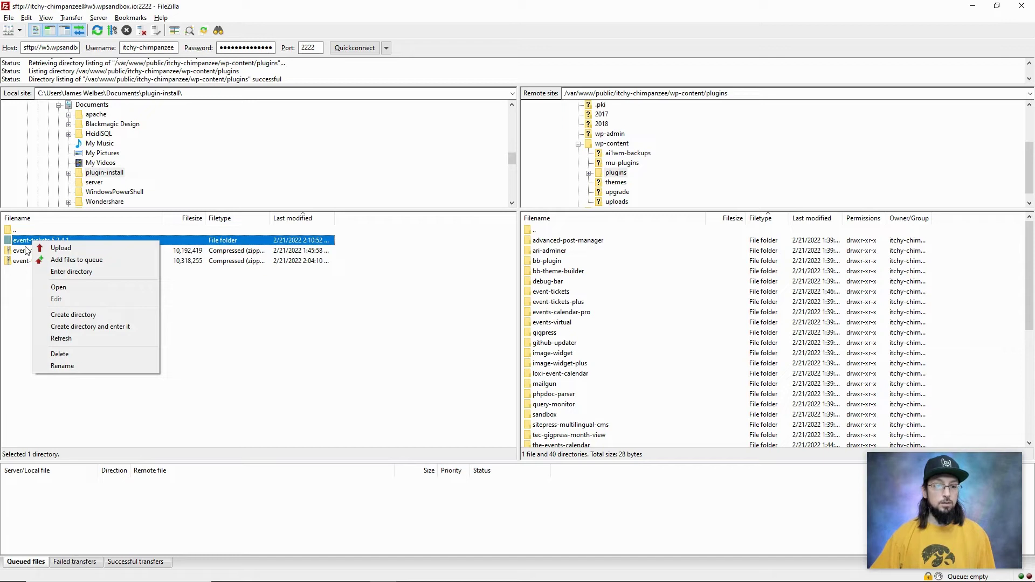
click(62, 248)
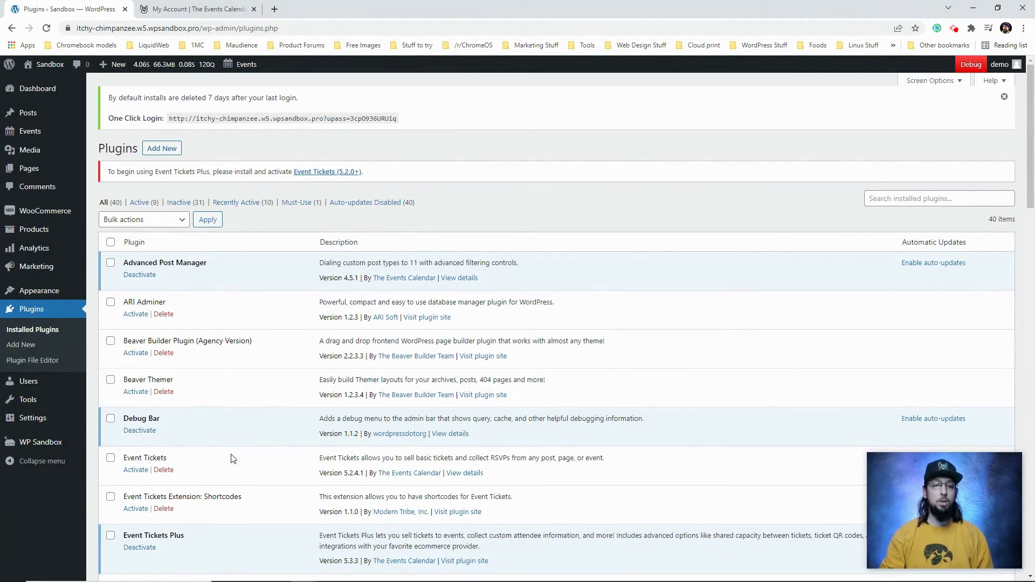
Step: Activate the Event Tickets plugin from the Installed Plugins list
drag(166, 457, 123, 457)
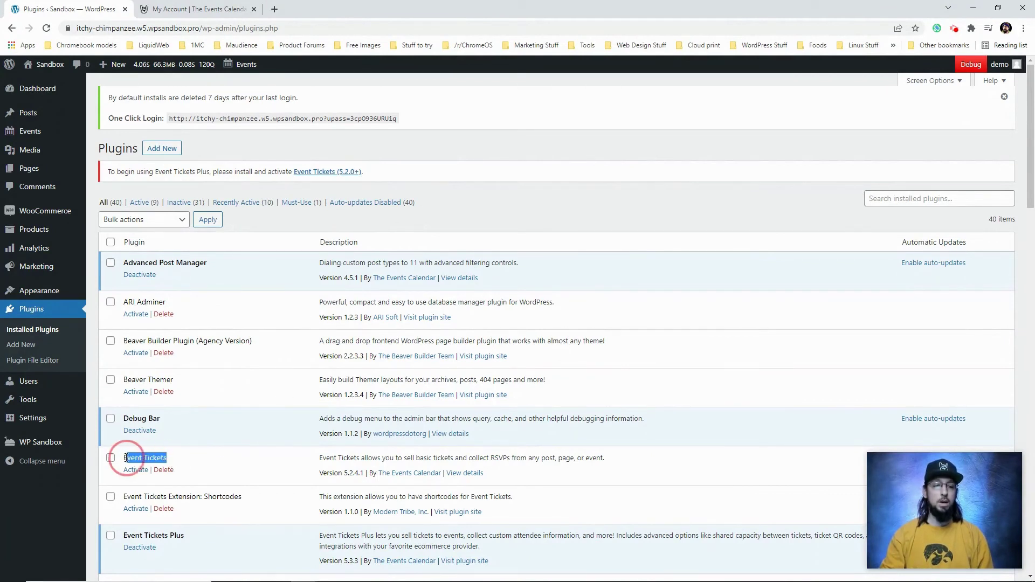
click(141, 458)
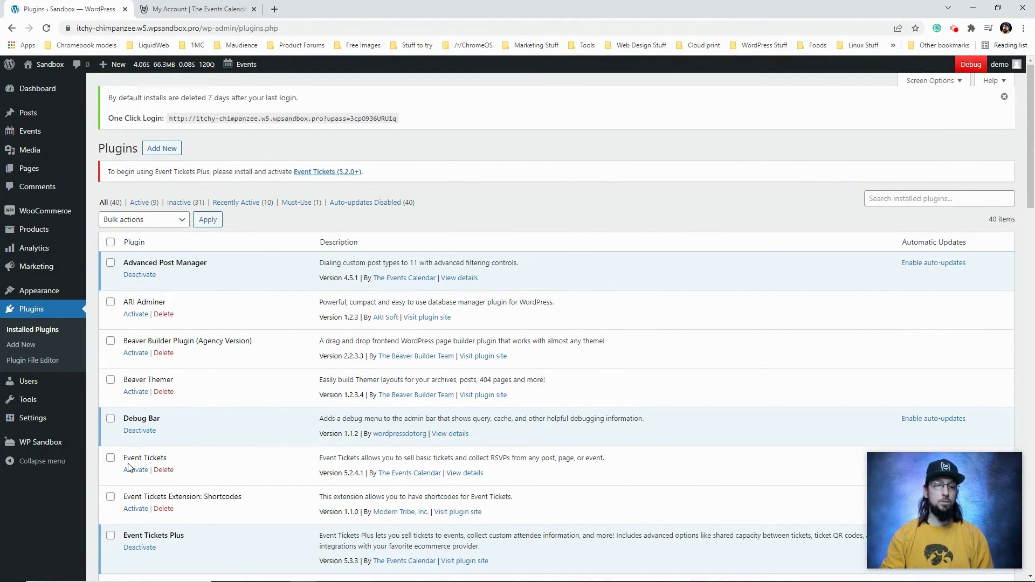
click(134, 470)
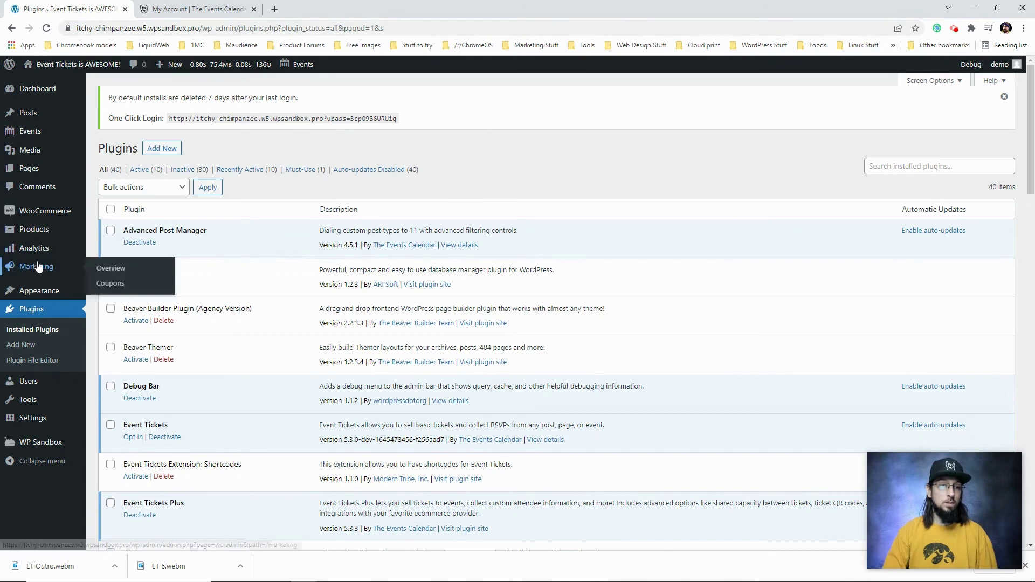
mouse_move(28, 160)
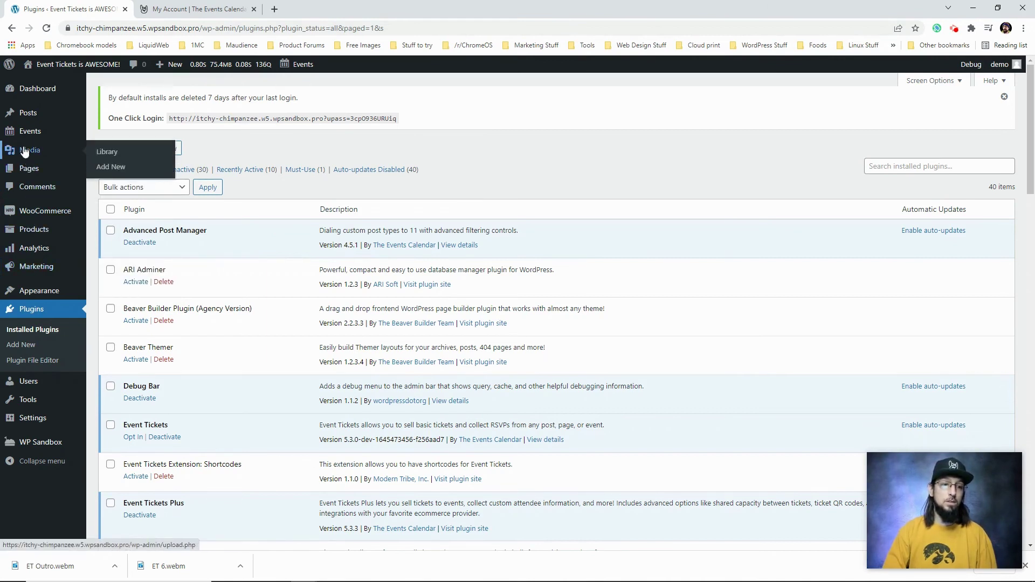
mouse_move(34, 139)
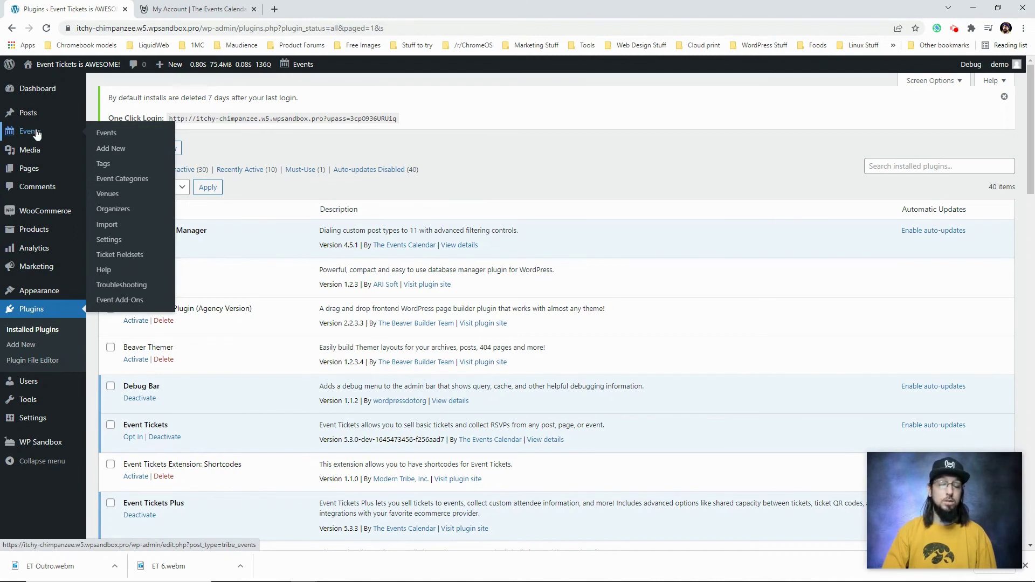
mouse_move(42, 230)
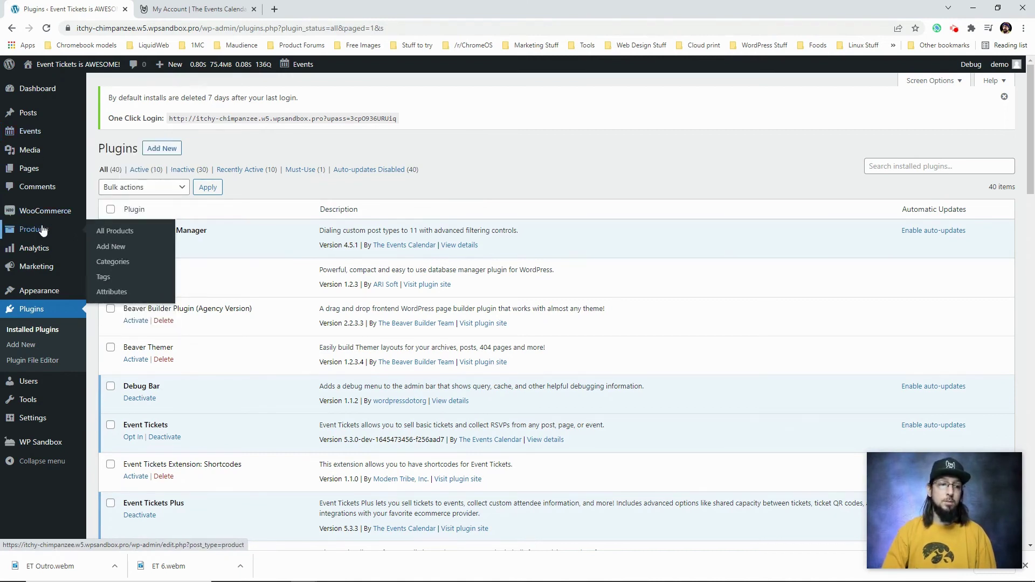
mouse_move(44, 428)
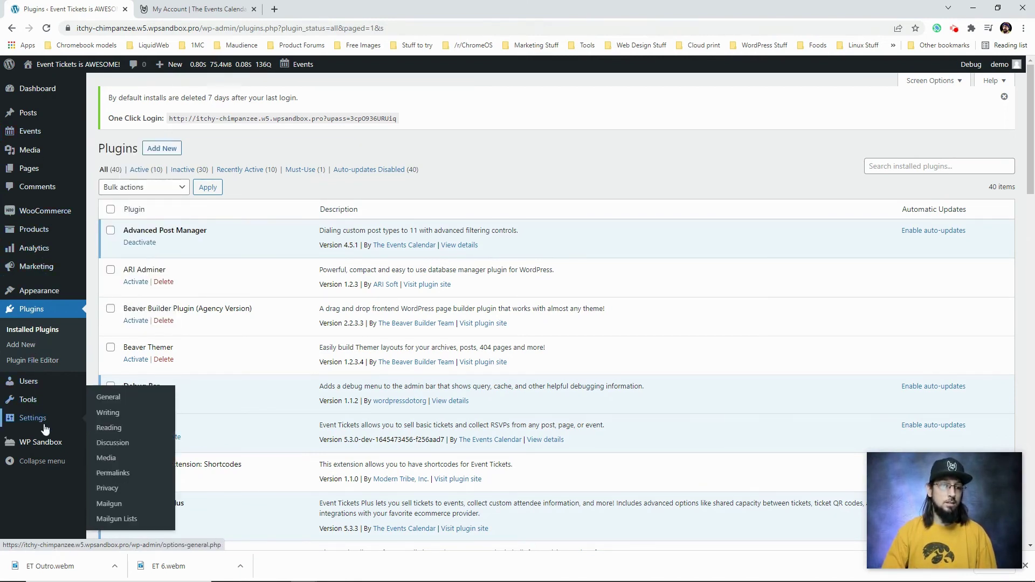
mouse_move(23, 407)
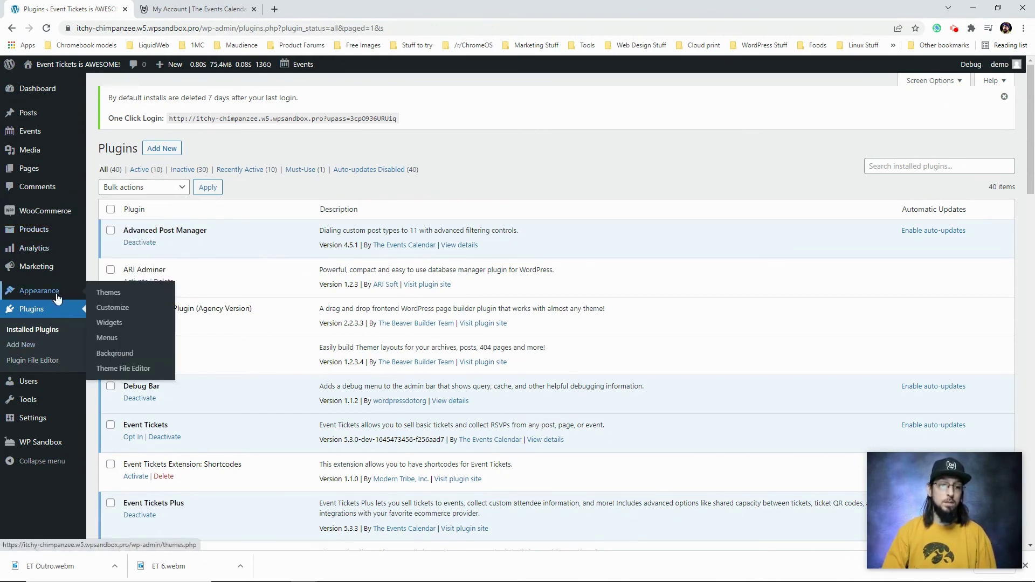
Step: Scroll the plugin list to The Events Calendar 5.14.0.1, Mailgun and Query Monitor entries
scroll(276, 312, down, 2)
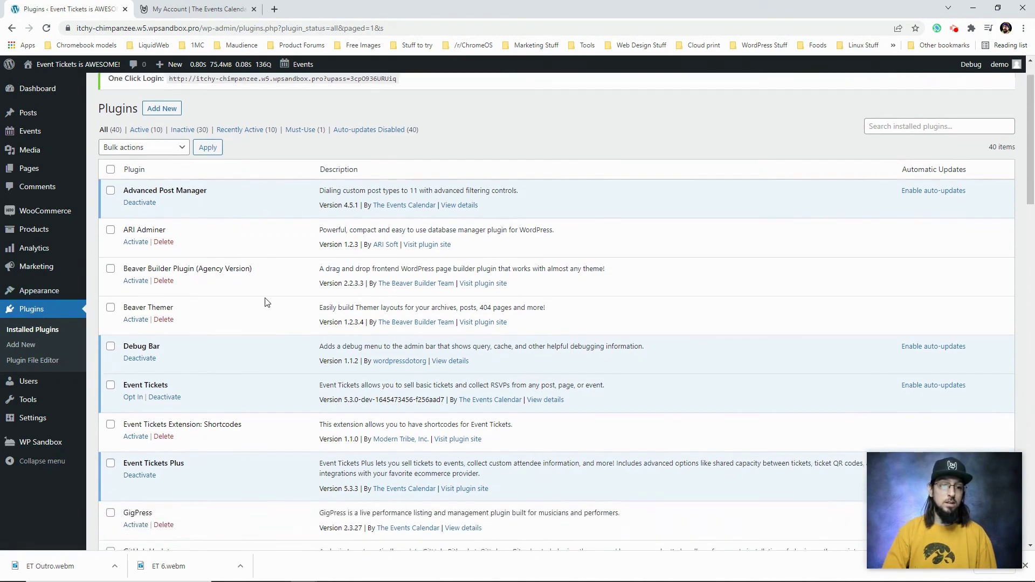
scroll(176, 311, down, 9)
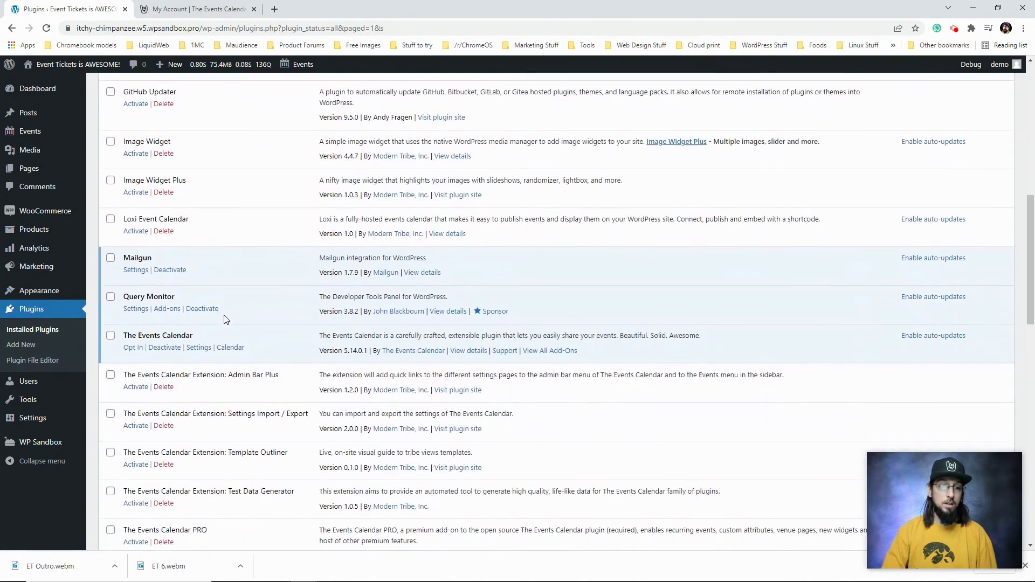
scroll(210, 253, down, 2)
scroll(197, 200, up, 2)
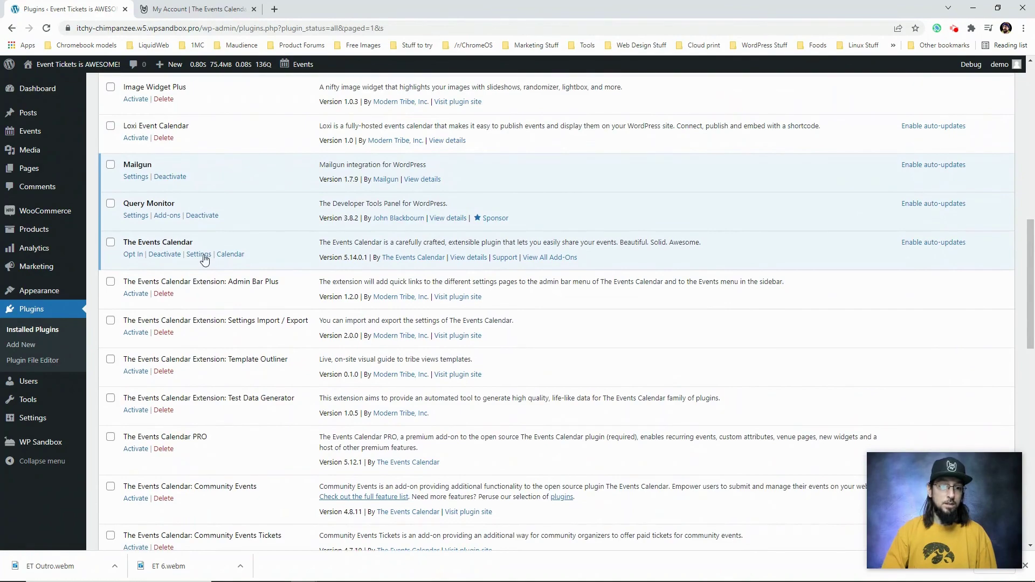